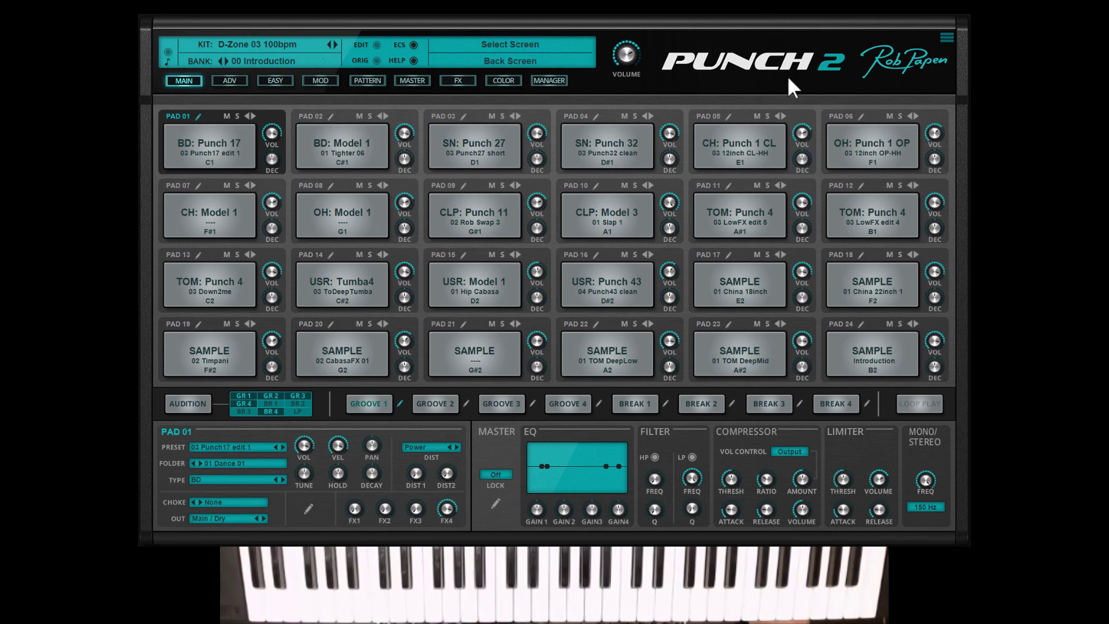
- Show the instrument's back screen
click(761, 62)
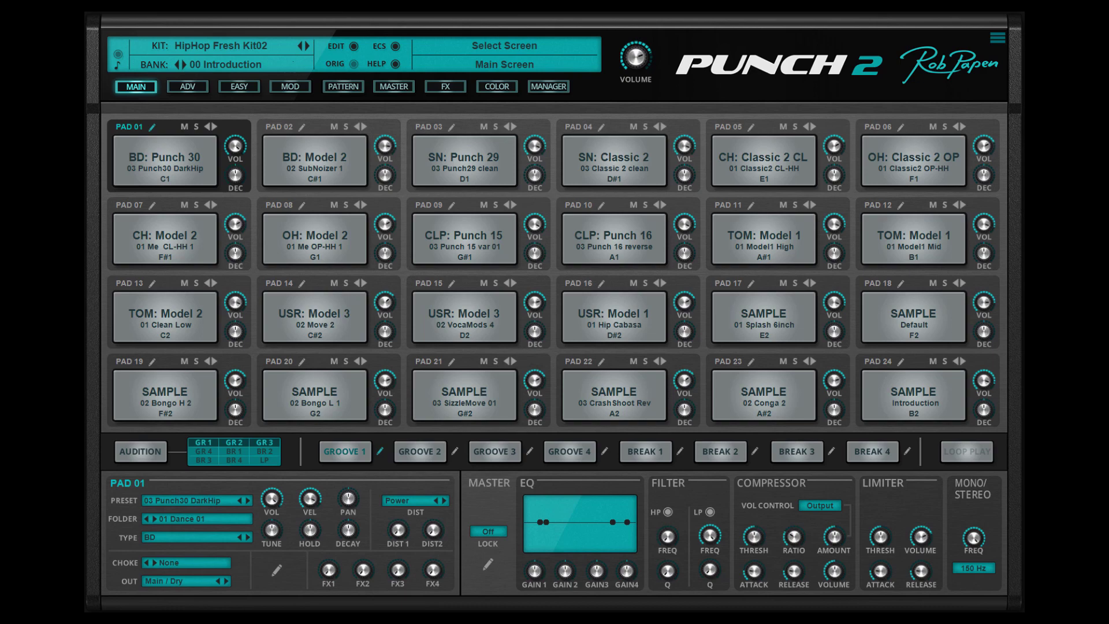
- In the pattern display of Groove 1, add a snare hit at step 12 of track 2 and set its tune to -5
click(347, 86)
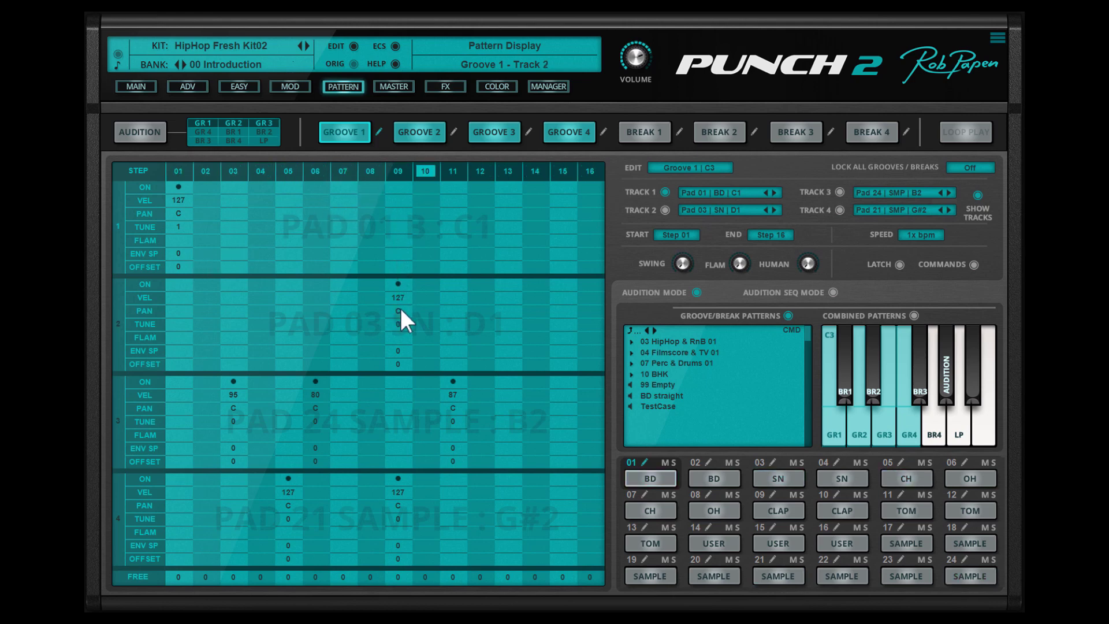
click(480, 283)
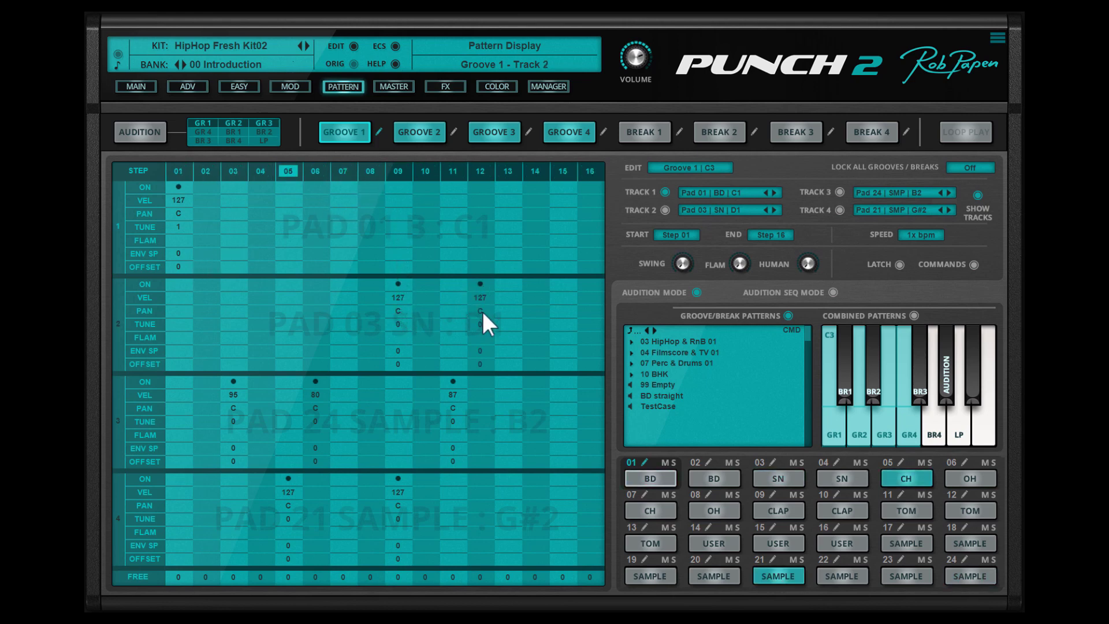
drag(478, 323, 481, 338)
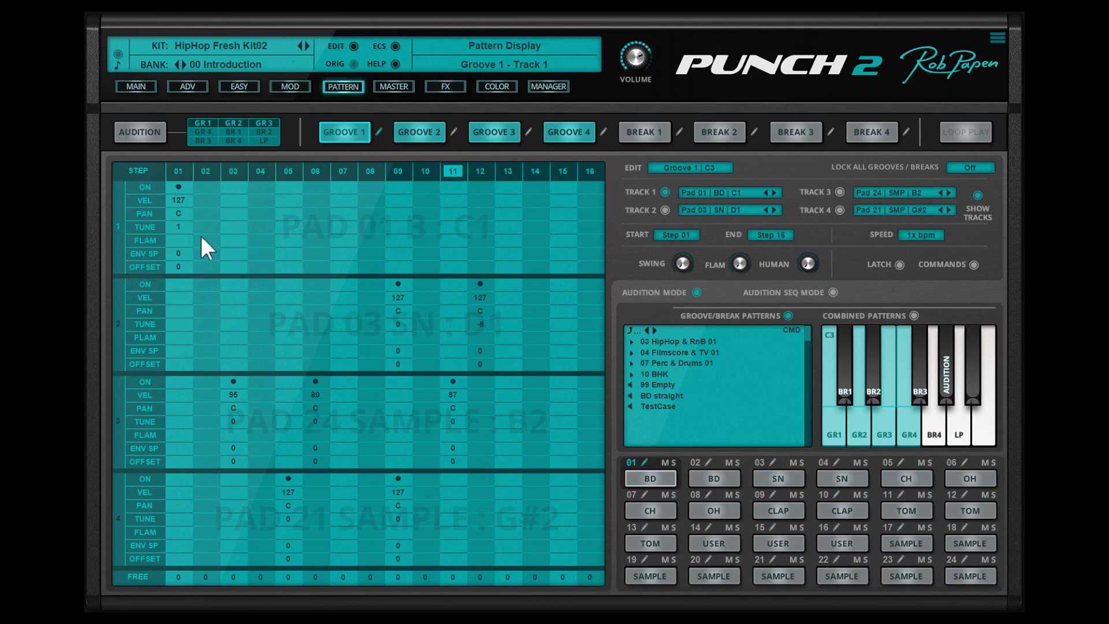
- On track 1, set step 1's envelope speed to 53 and add a bass drum hit at step 8 with envelope speed -44
drag(177, 254, 185, 230)
click(372, 187)
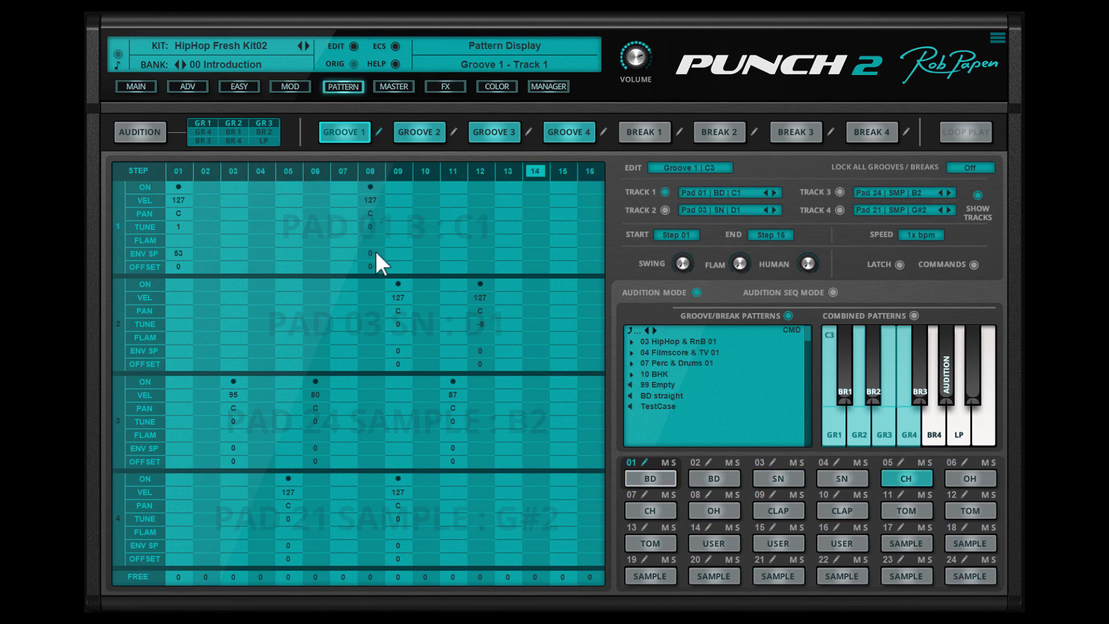
drag(375, 255, 380, 279)
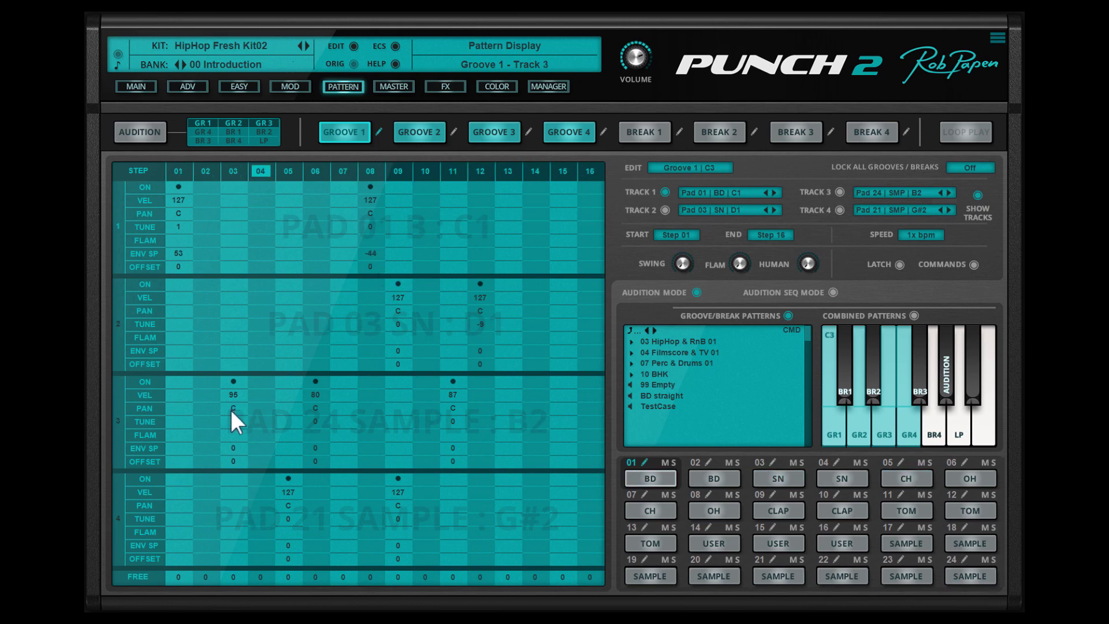
- Pan track 3's hits at steps 3, 6 and 11 to 100L, 100R and 87L, and lower the tune of track 4's step 9
drag(232, 411, 234, 489)
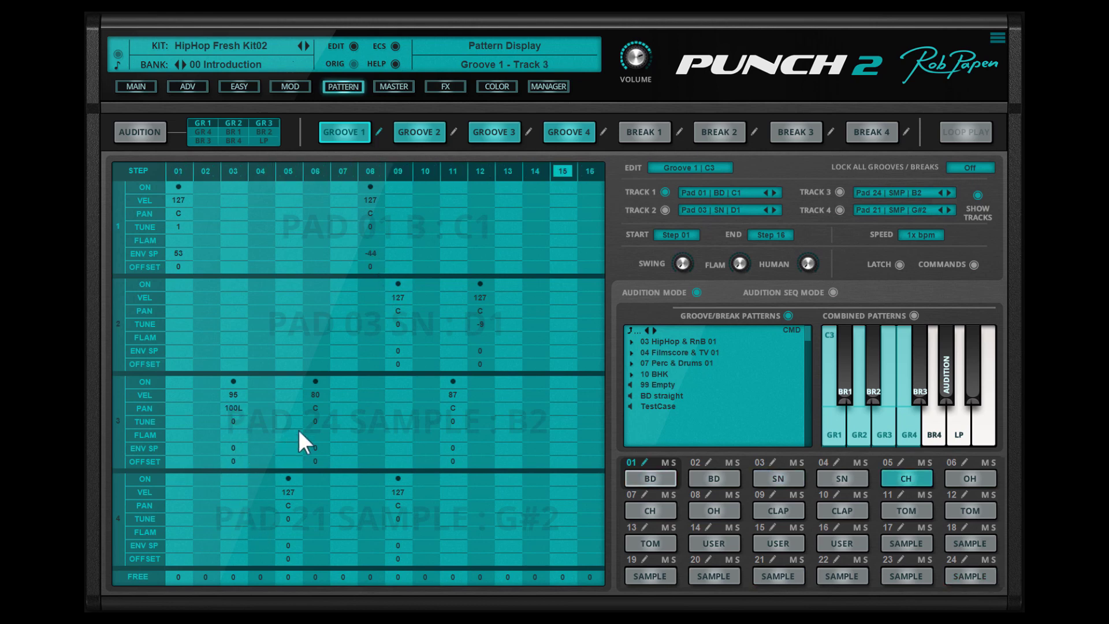
drag(307, 405, 364, 321)
drag(452, 408, 453, 450)
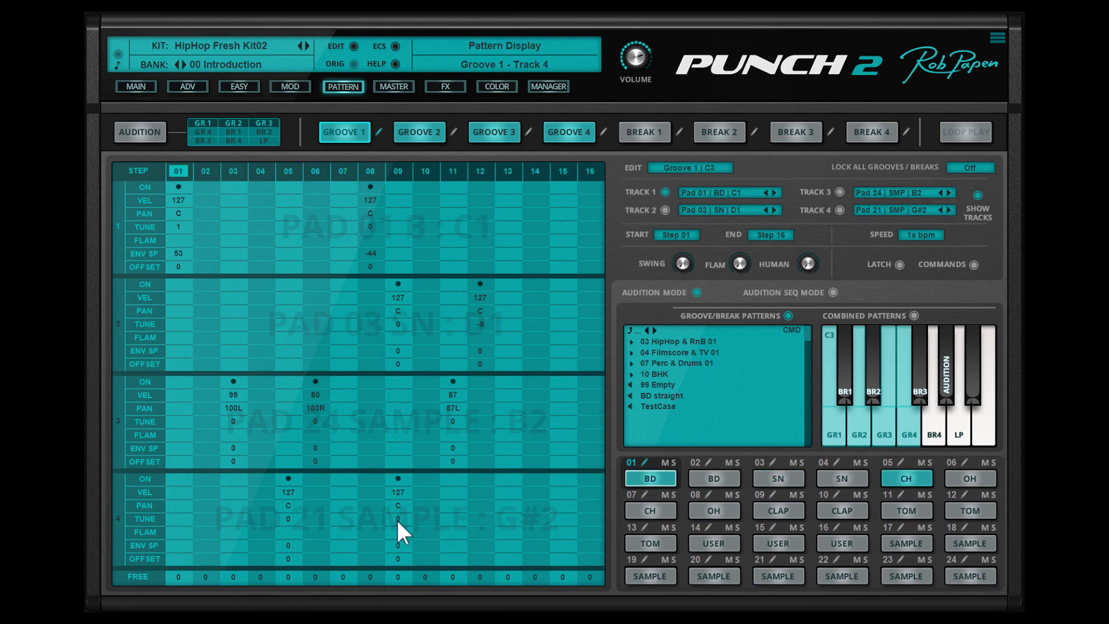
drag(397, 520, 410, 559)
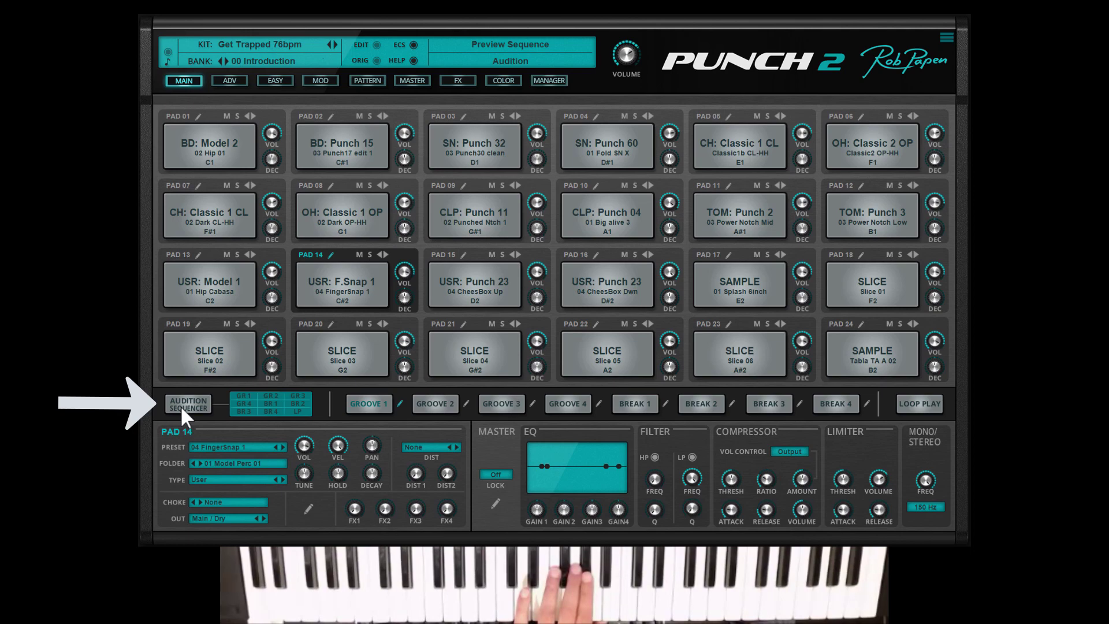
- Open the pattern screen of the Get Trapped 76bpm kit
click(366, 81)
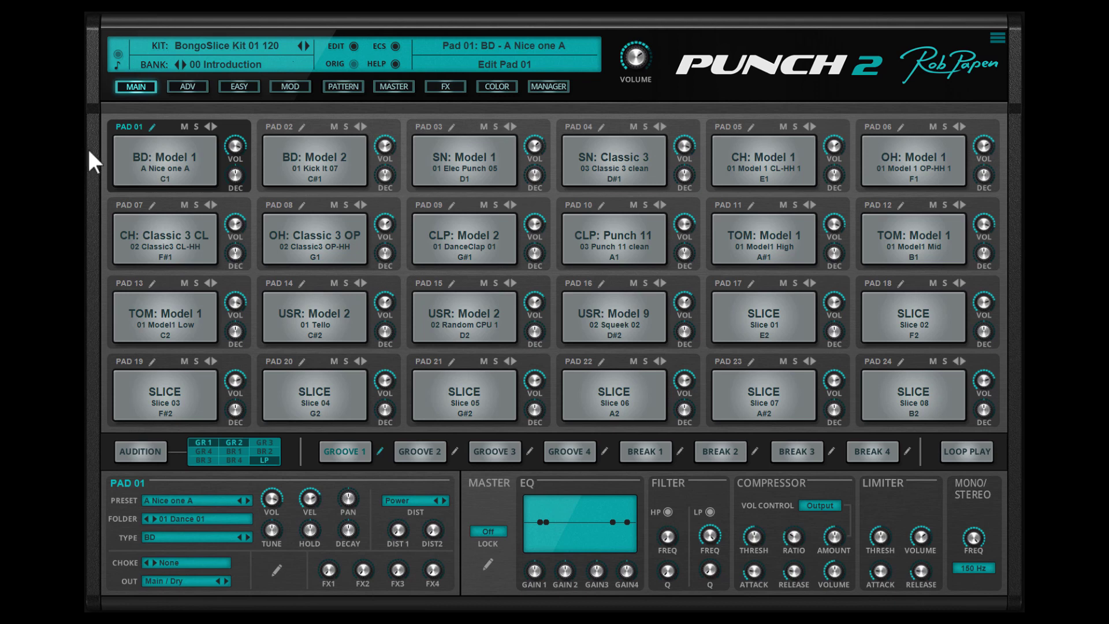
- Switch the pad selection from pad 02 to pad 03 and back to pad 02
click(320, 122)
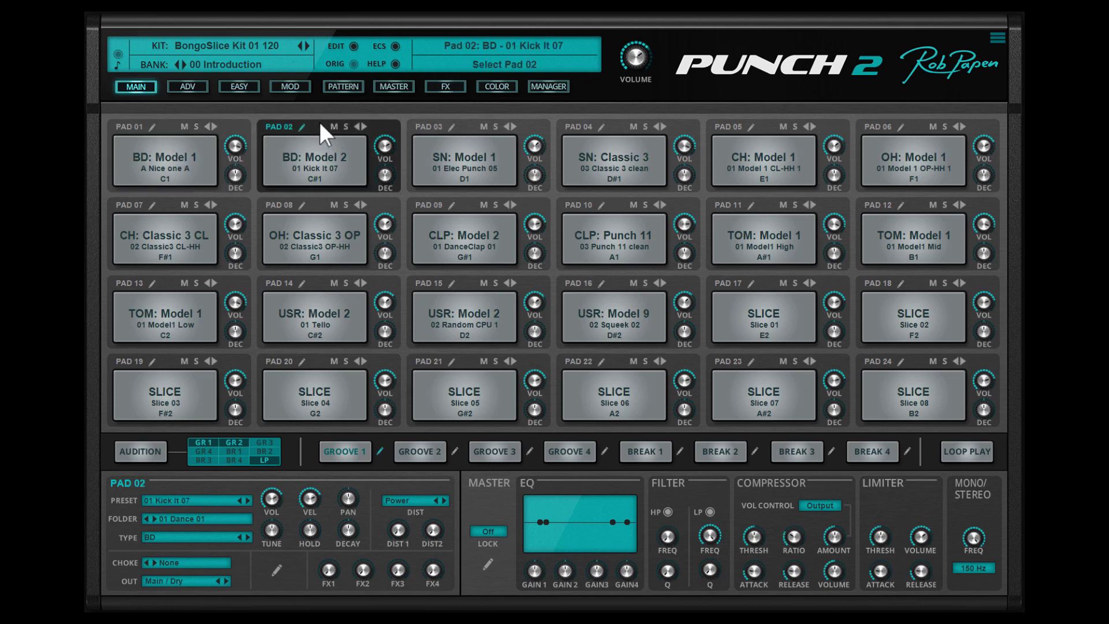
click(533, 126)
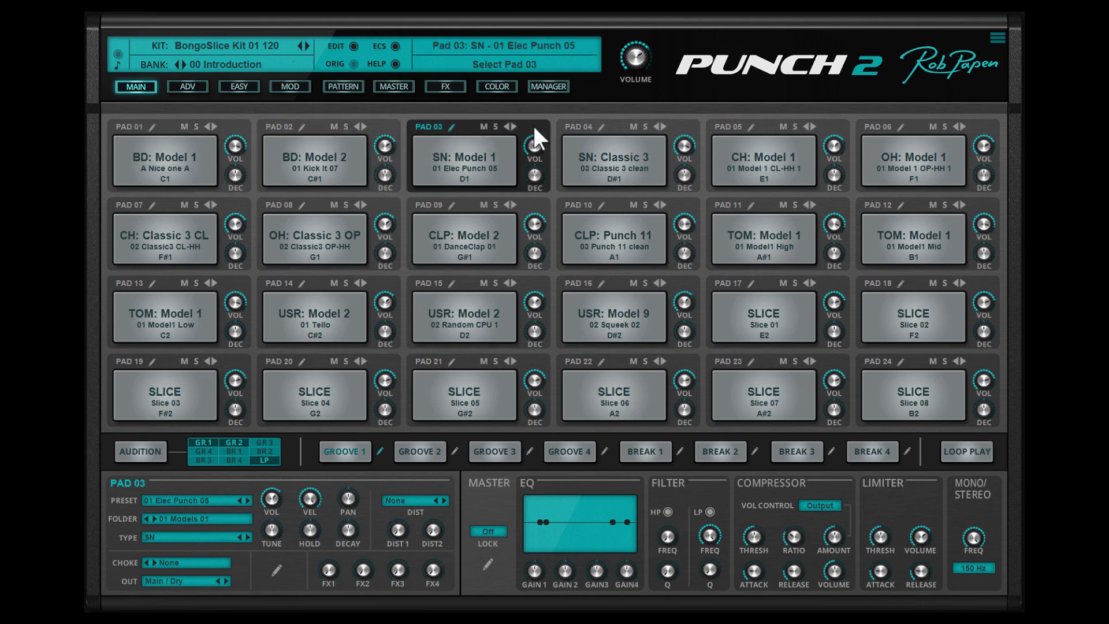
click(390, 120)
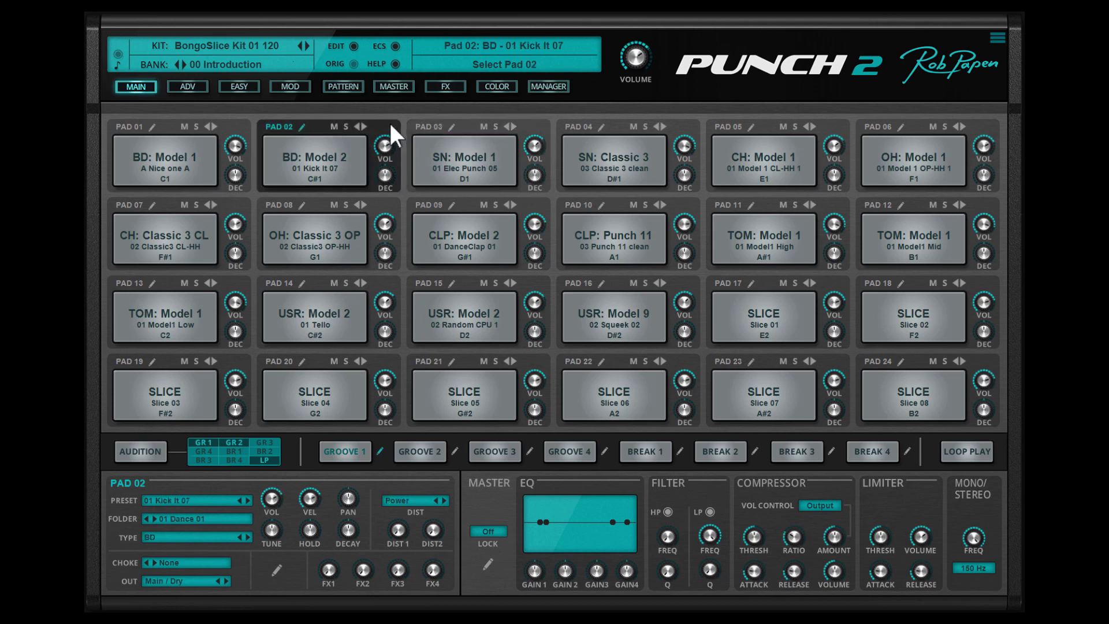
- Mute and unmute pad 02, and solo and unsolo the same pad
click(334, 126)
click(334, 126)
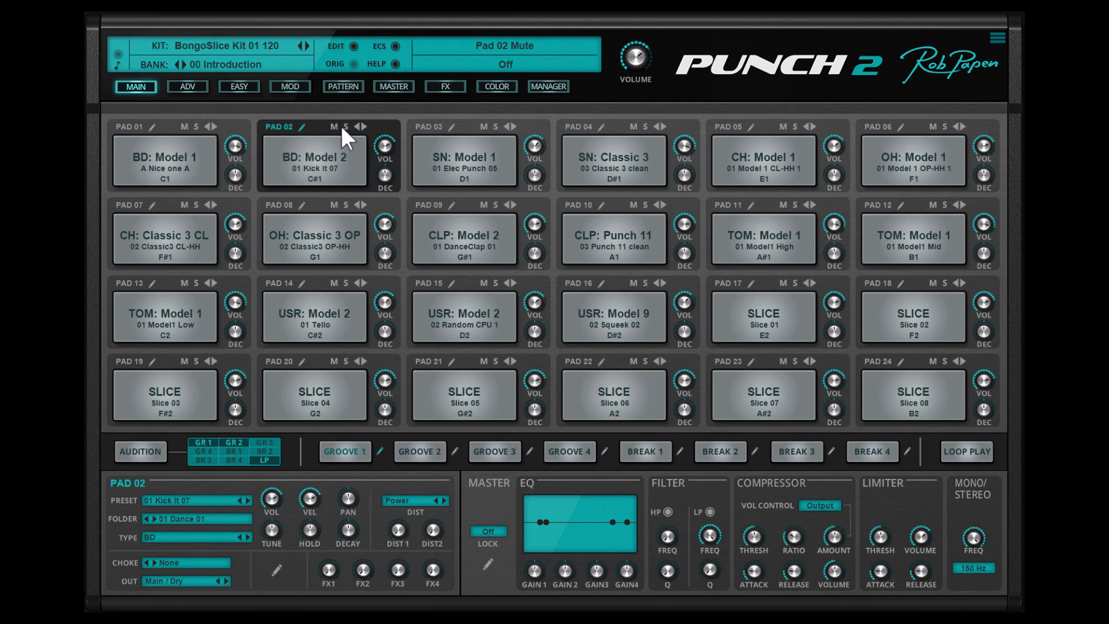
click(346, 127)
click(345, 127)
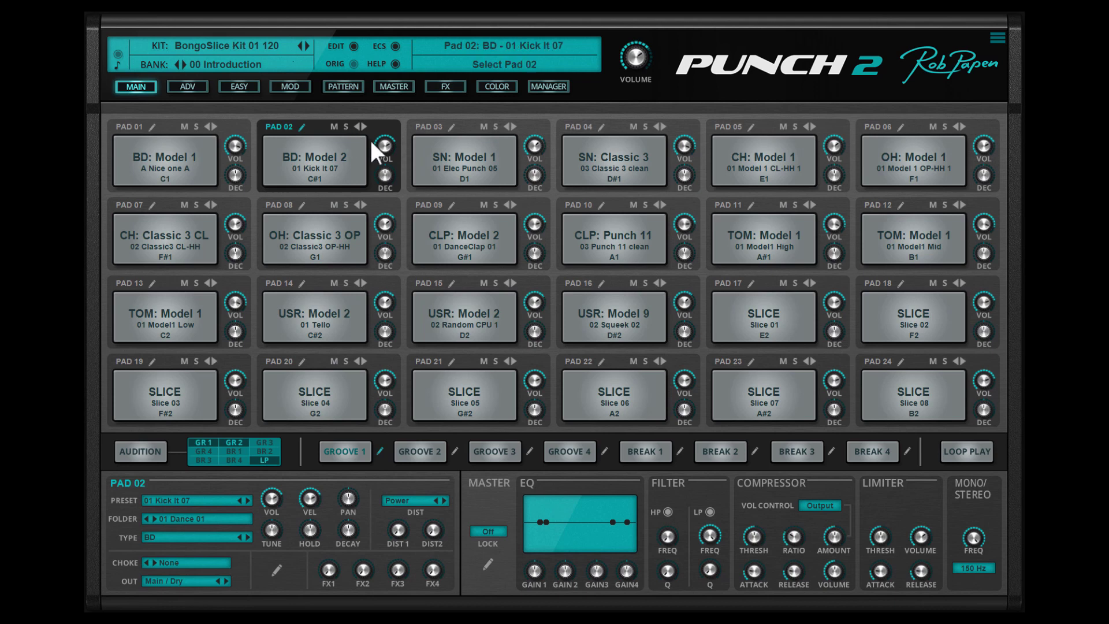
- Lower the volume of pad 02 and open that pad for detailed editing
drag(385, 156, 390, 173)
click(302, 126)
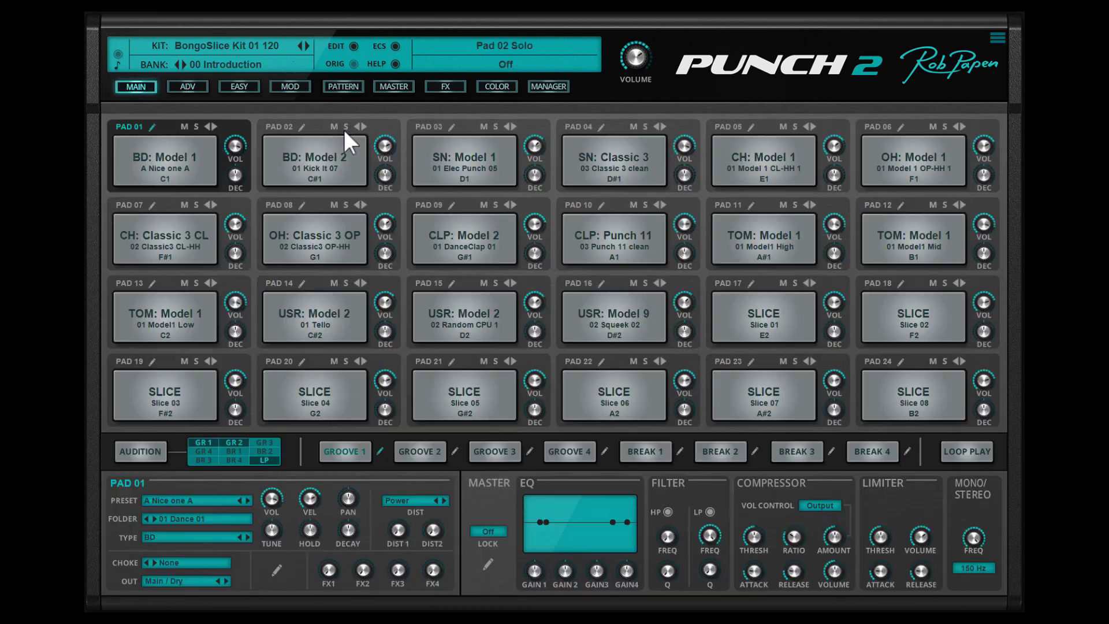
- Set the distortion type of pad 03 to Clipper and open that pad for detailed editing
click(466, 125)
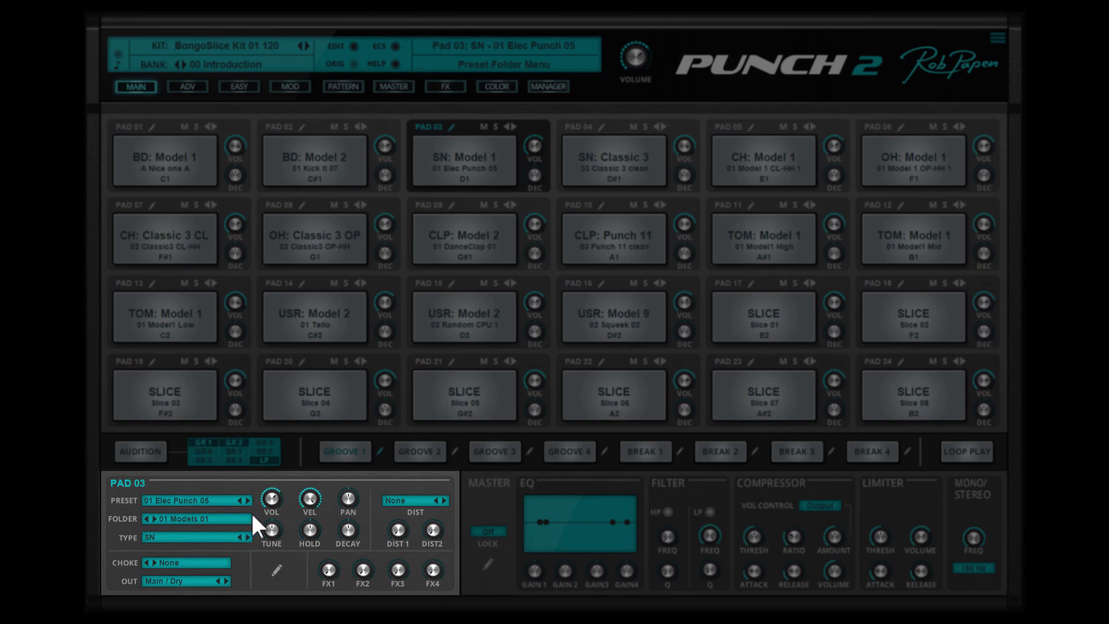
click(444, 501)
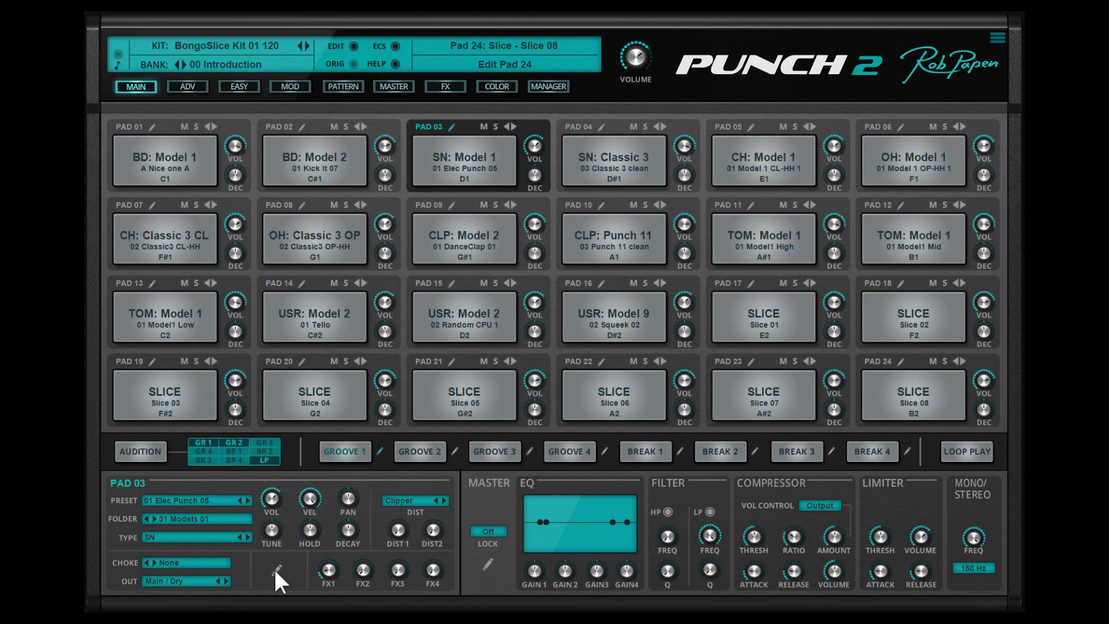
click(277, 570)
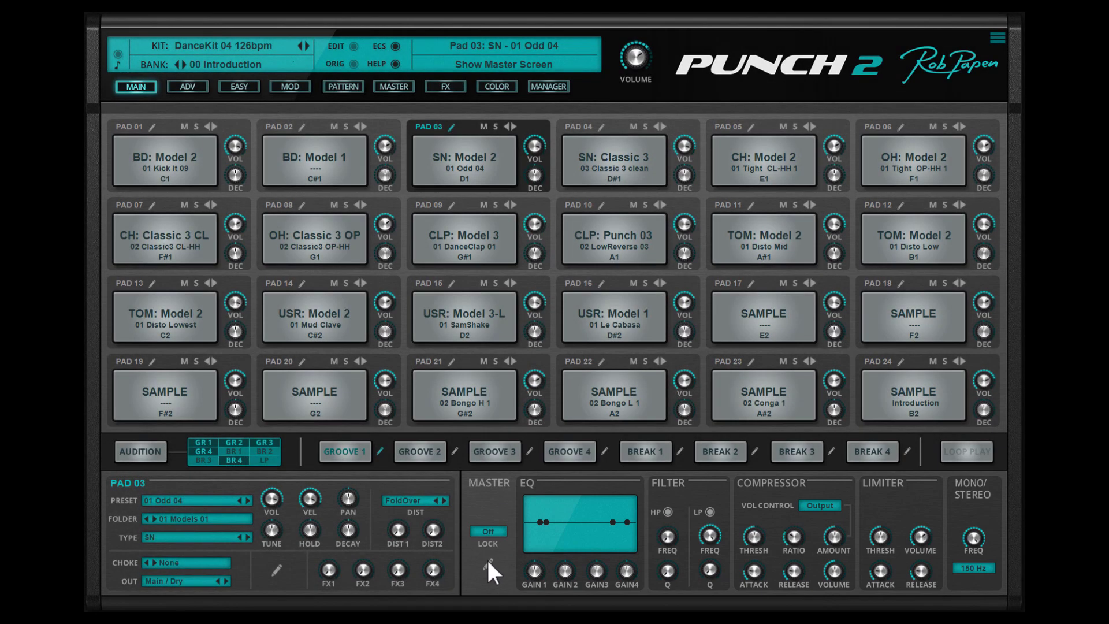
- On the master screen, move EQ band 3 to about 1.1 kHz and +10 dB, and raise the compressor ratio
click(488, 561)
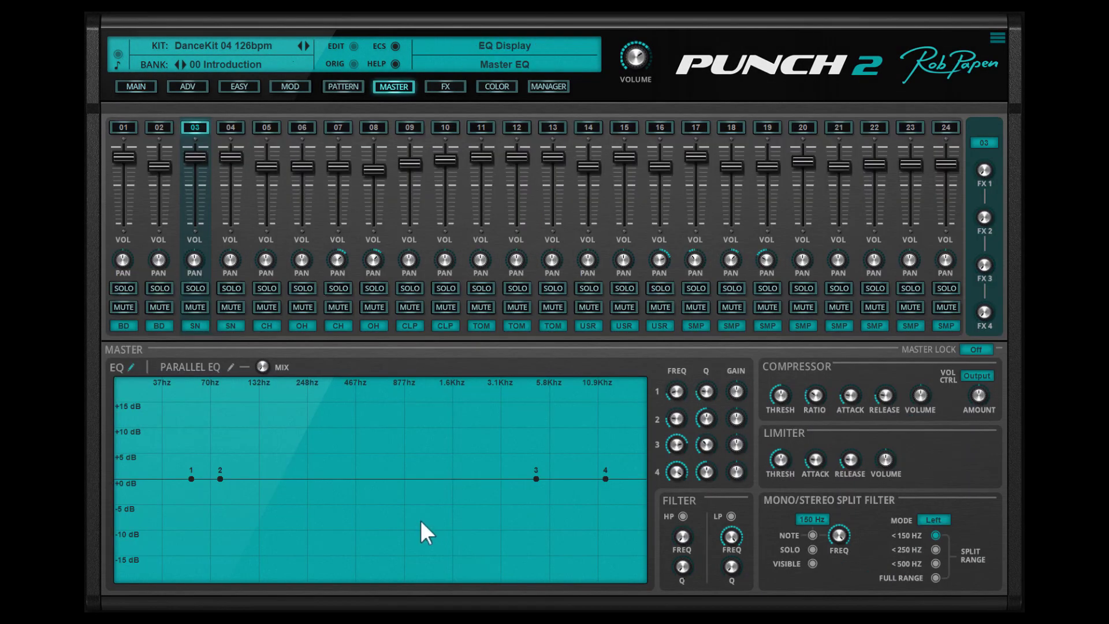
drag(536, 479, 426, 425)
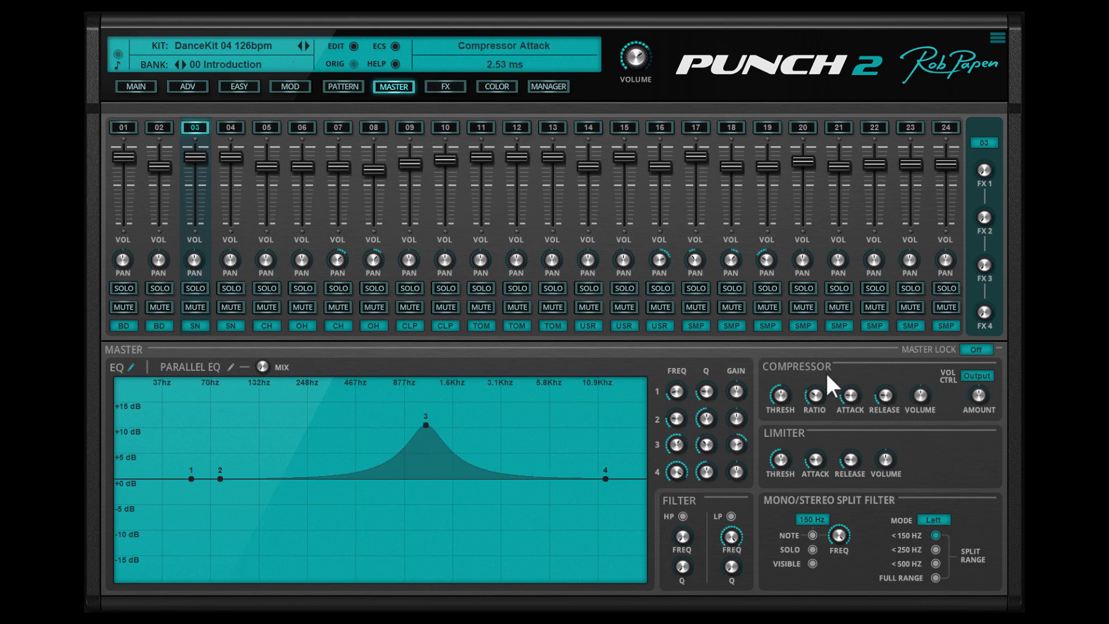
drag(817, 394, 826, 366)
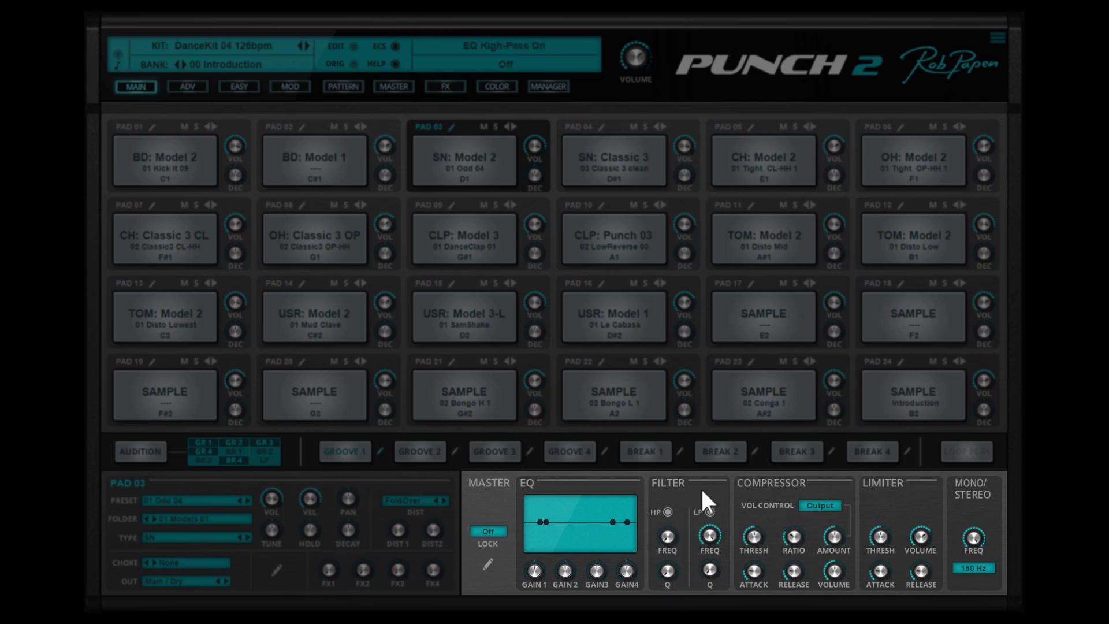
- Enable the master high-pass filter with a raised frequency, and lower the low-pass filter frequency
click(668, 511)
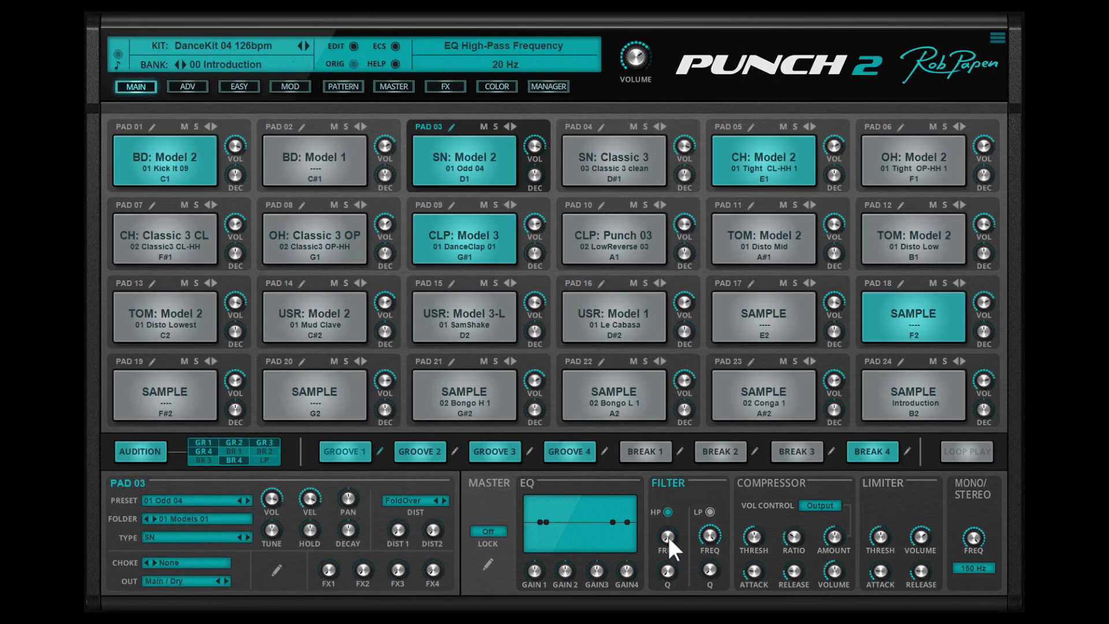
drag(668, 514, 680, 491)
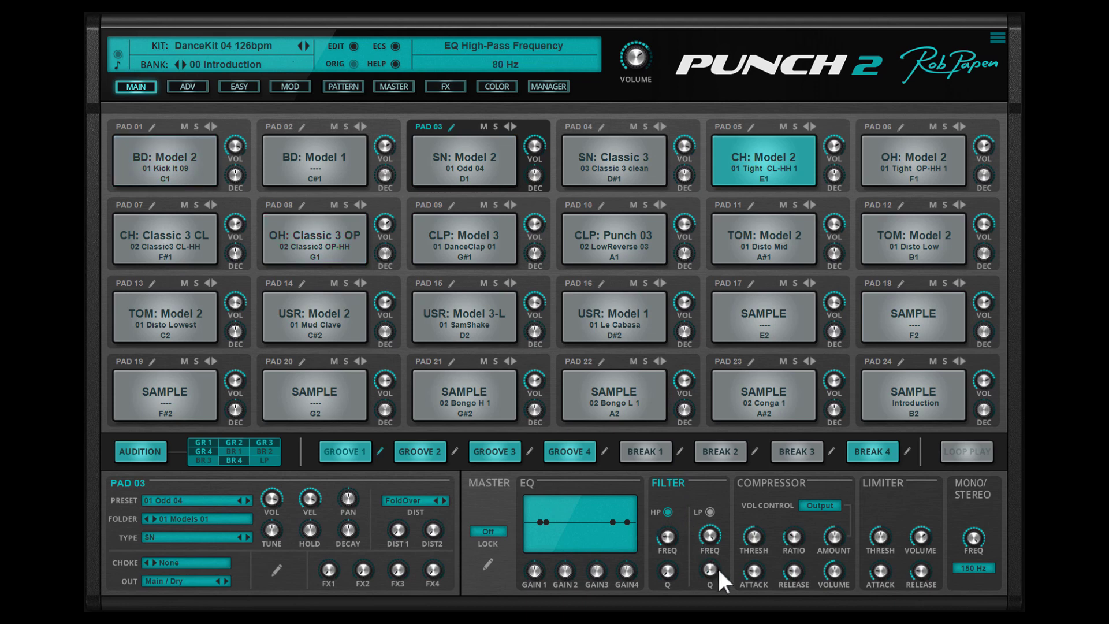
drag(710, 522, 724, 608)
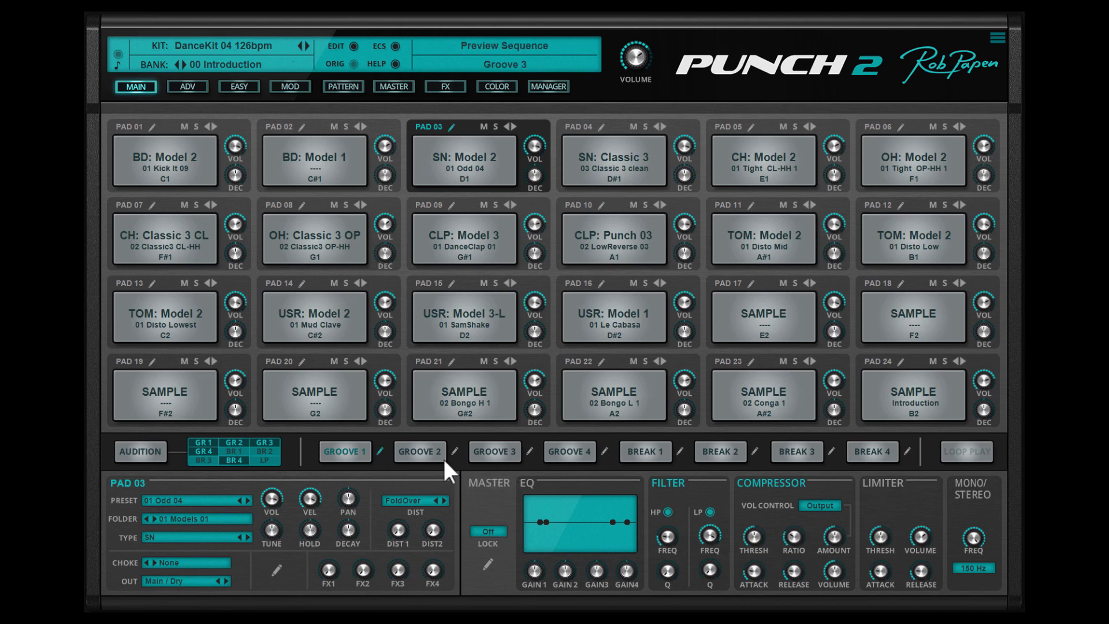
- Open Groove 1 for pattern editing, and view the advanced screen of pad 03 in the BeatRing Slice 120 kit
click(381, 450)
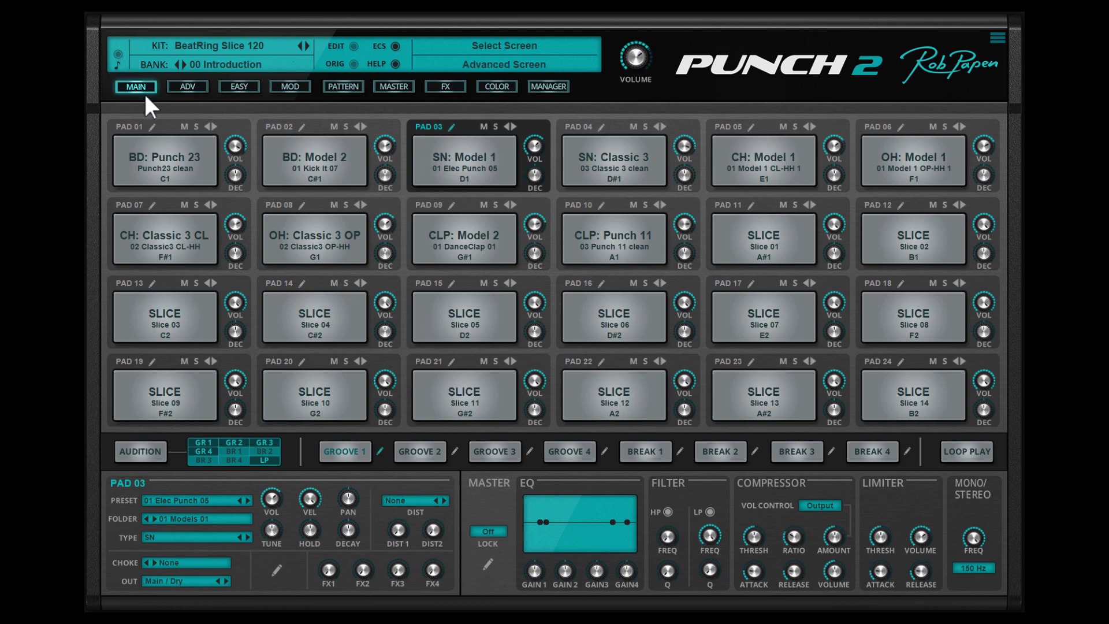
click(186, 86)
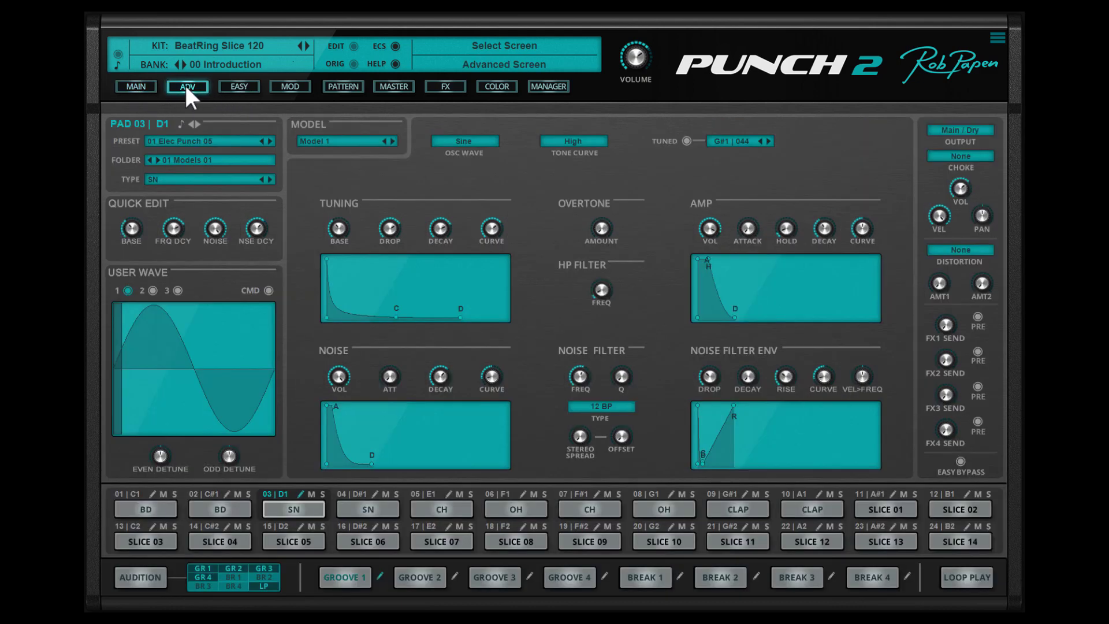
- On the Easy screen, lower the synth pitch, set the synth decay to 85%, and reset the synth pitch
click(230, 86)
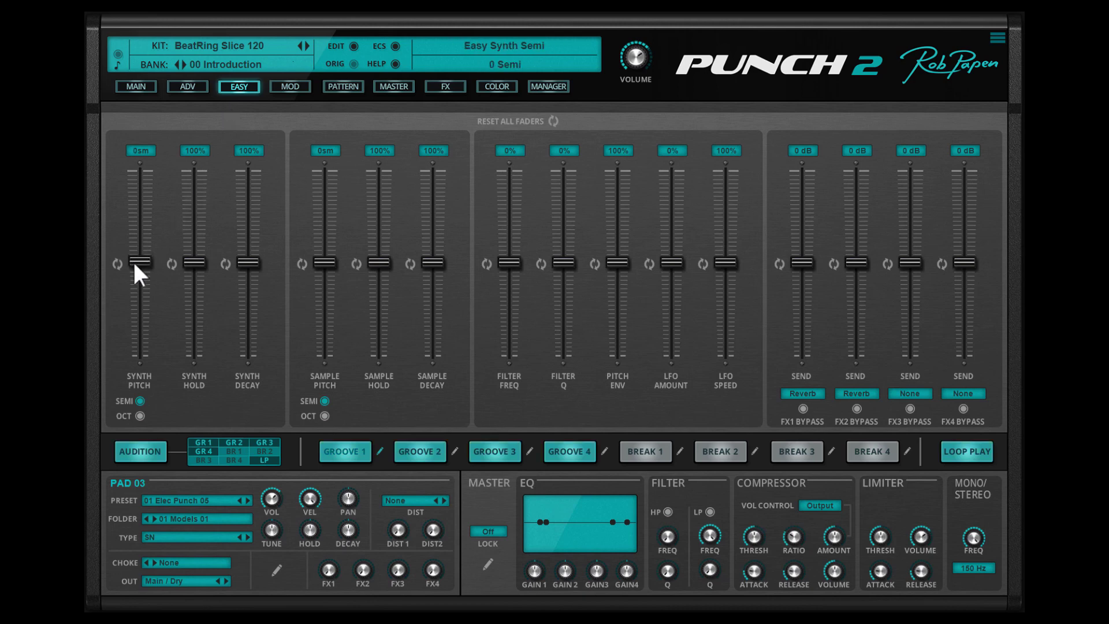
drag(133, 260, 131, 286)
mouse_move(246, 262)
mouse_down()
mouse_move(238, 320)
mouse_move(259, 179)
mouse_move(254, 265)
mouse_up()
click(117, 262)
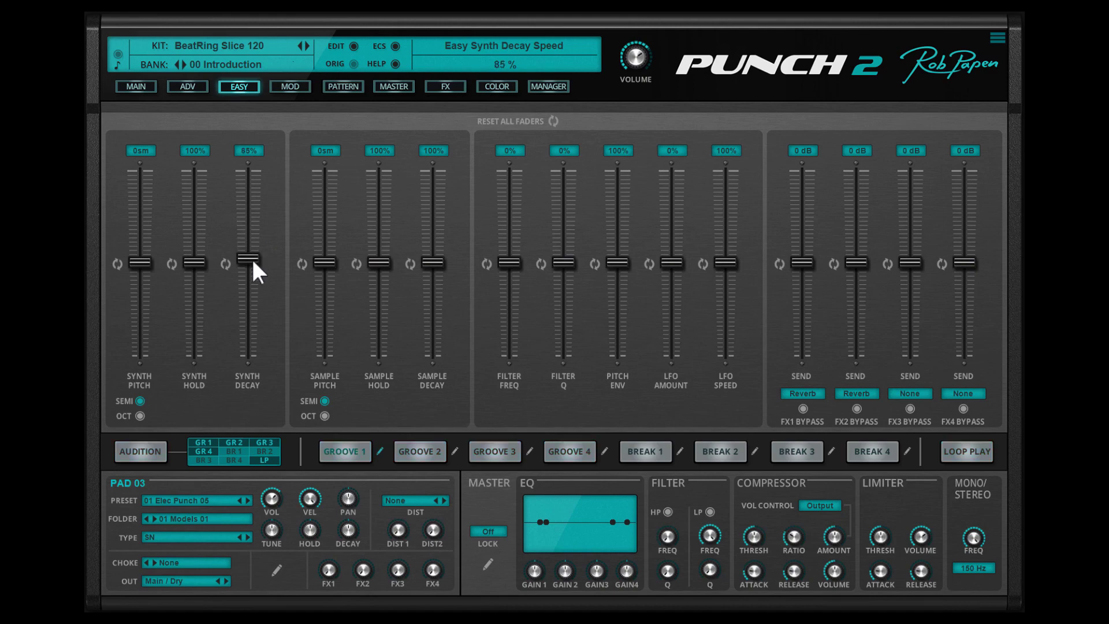
- Look through the modulation, pattern, master, FX, color and manager screens, and return to the main screen
click(294, 88)
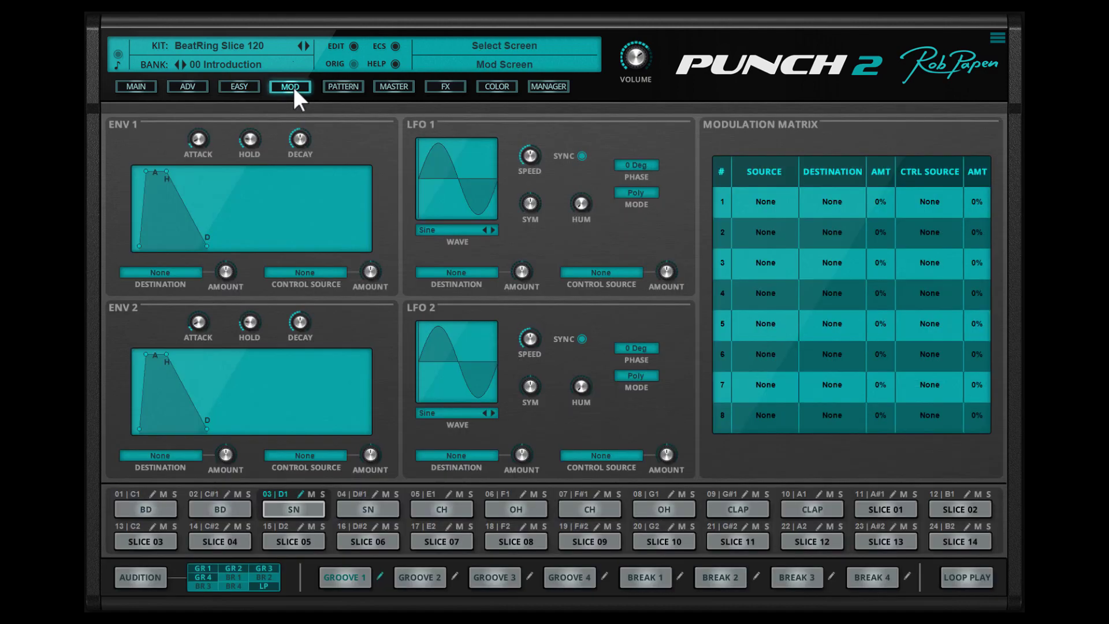
click(342, 87)
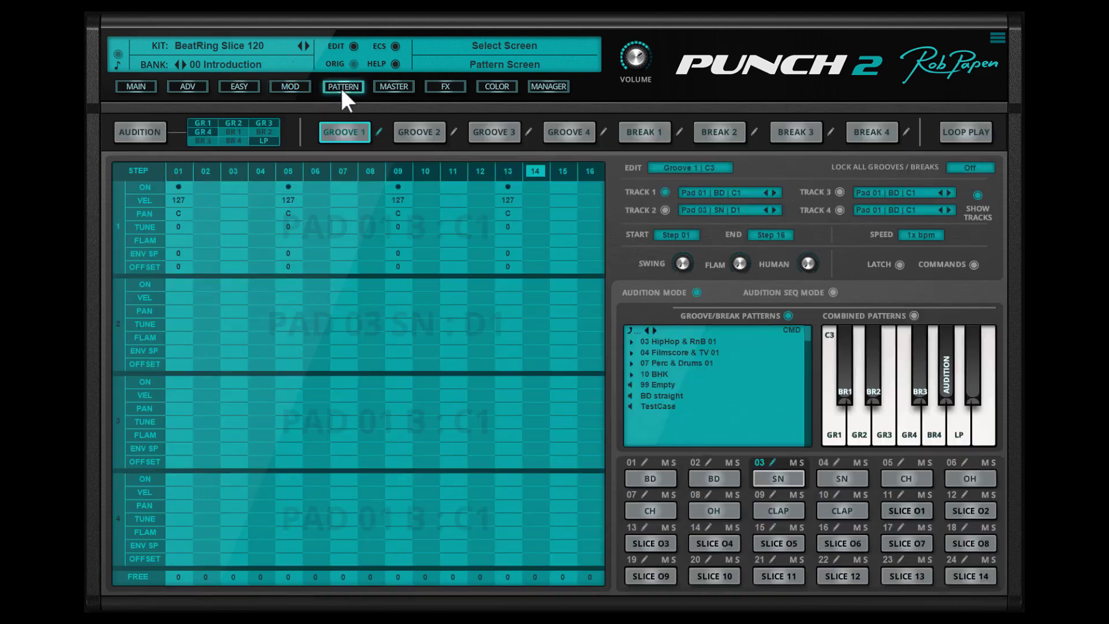
click(392, 86)
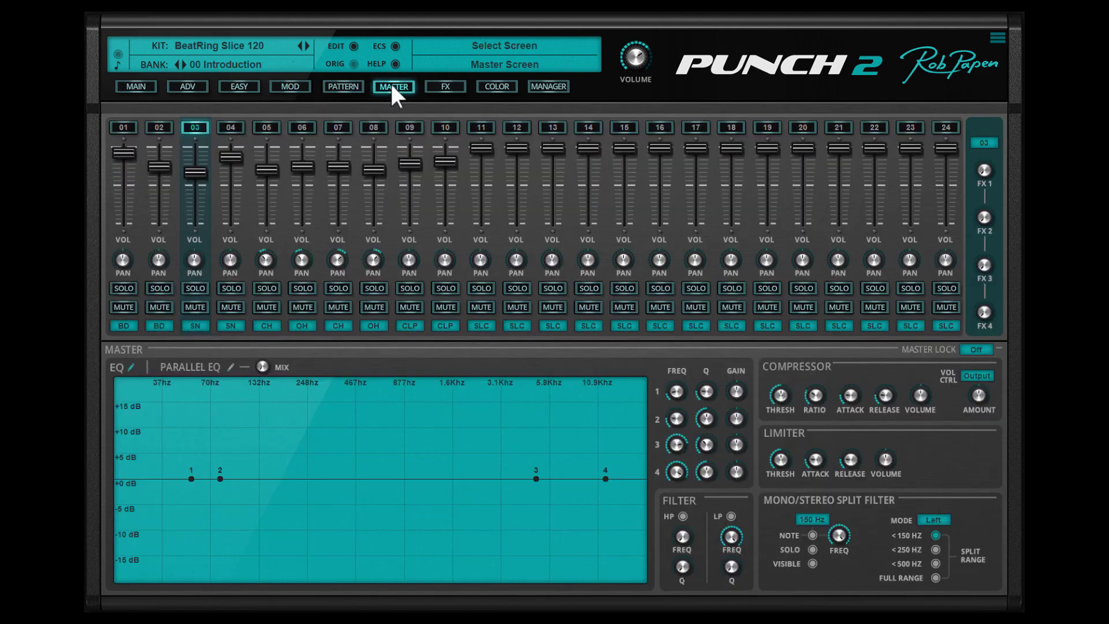
click(444, 86)
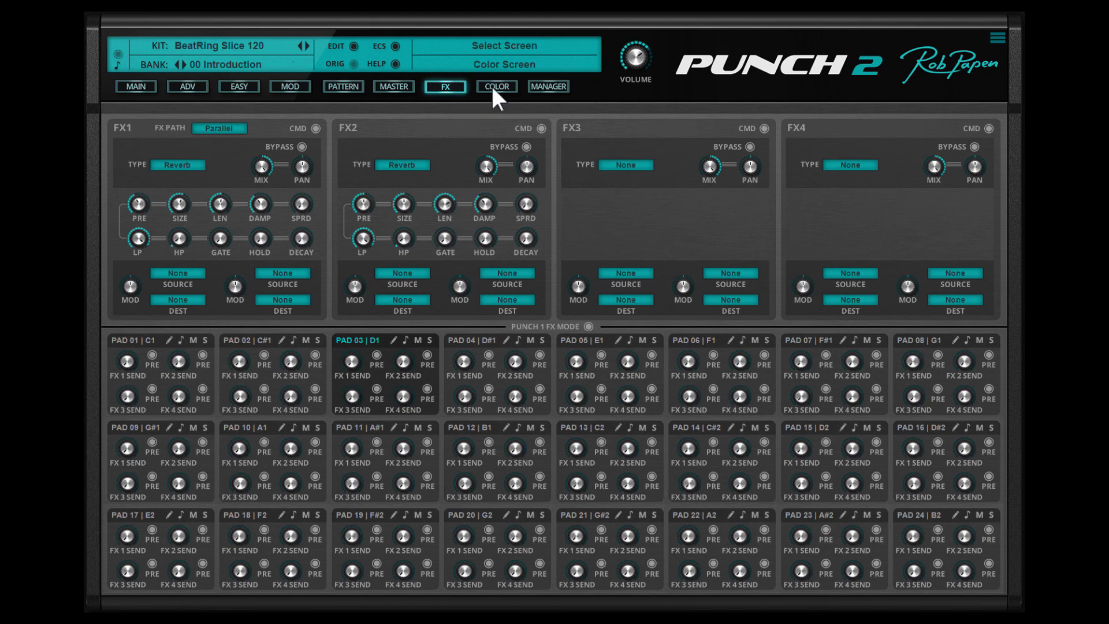
click(493, 88)
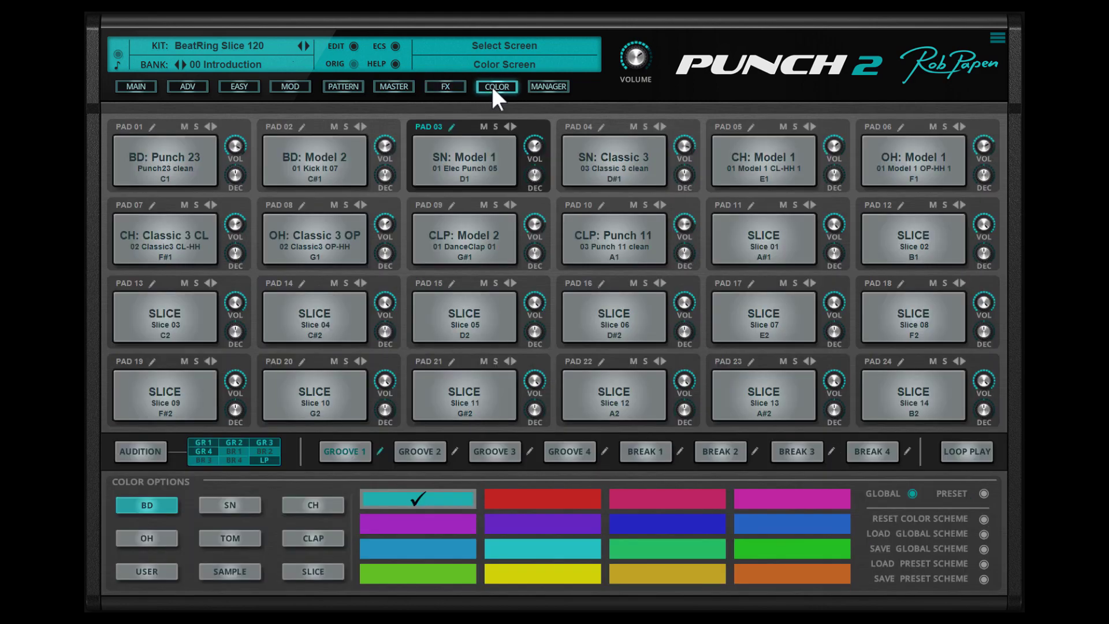
click(547, 88)
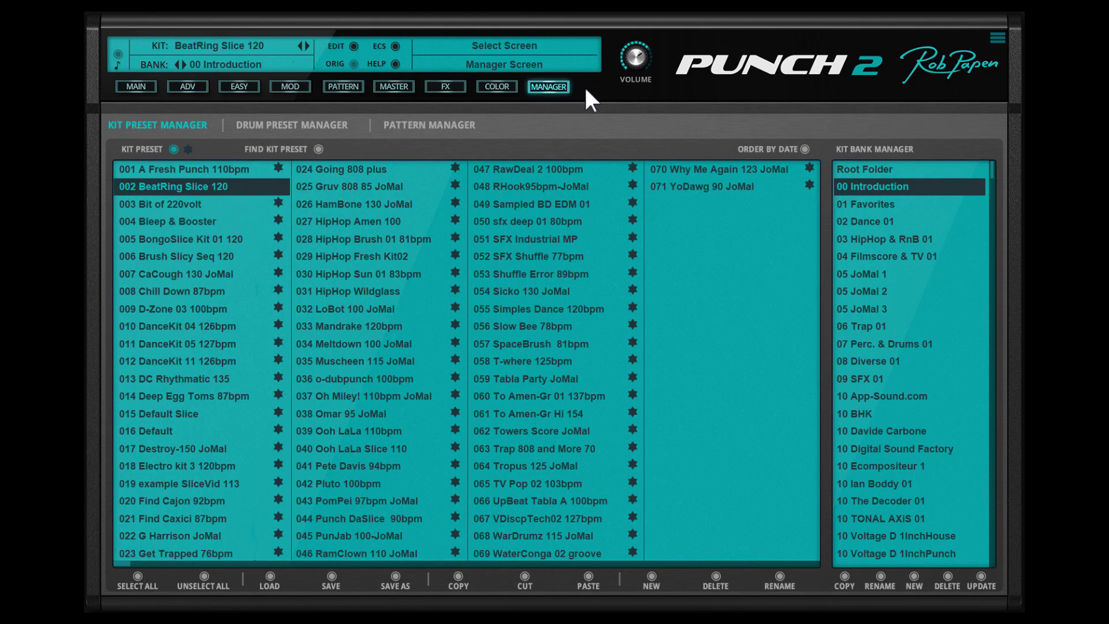
click(134, 86)
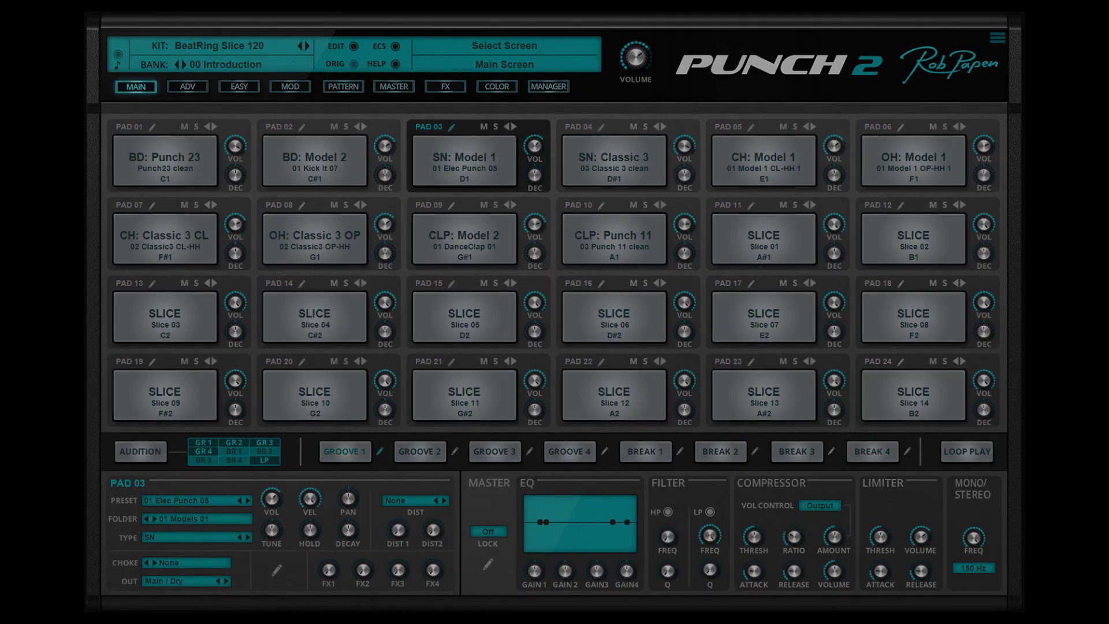